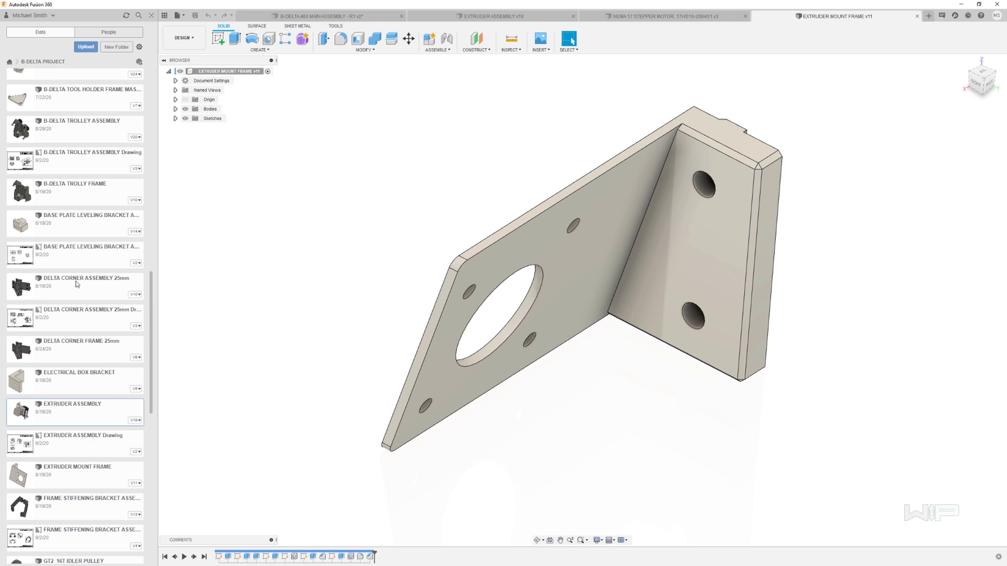
Step: Inspect Sketch1 and the Extrude1 face in the design history, then clear the highlight
left_click(218, 556)
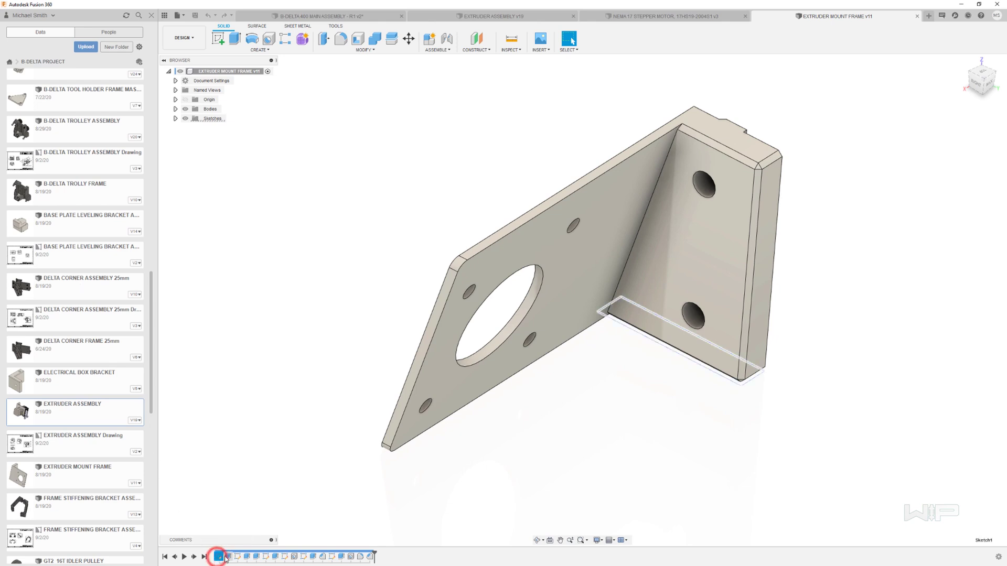
left_click(228, 557)
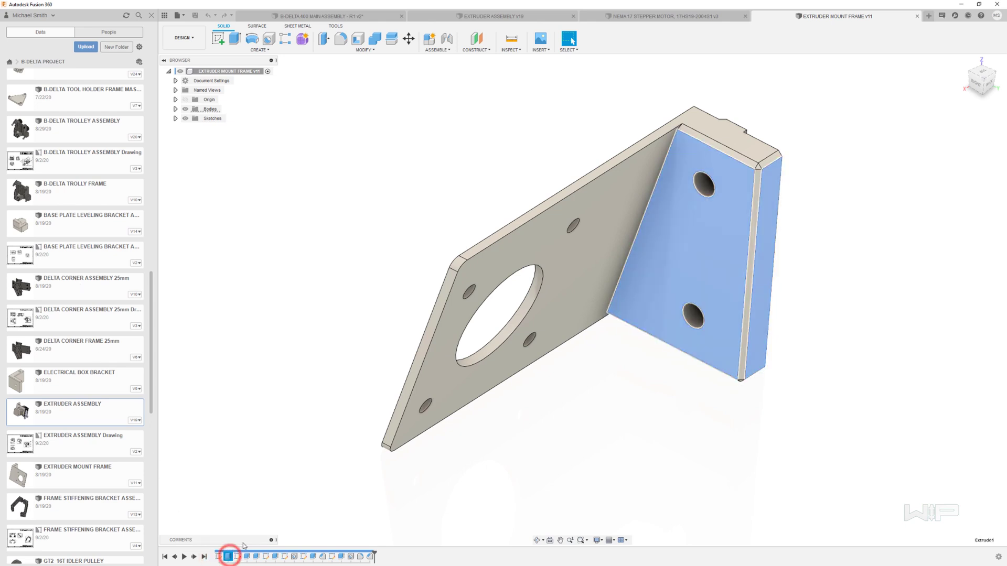
left_click(474, 485)
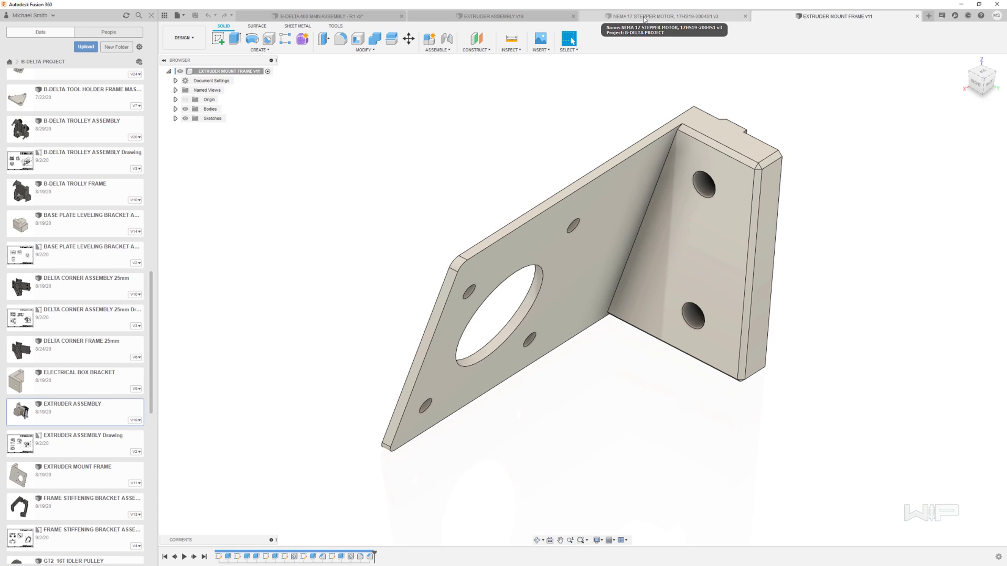
Step: In the NEMA 17 motor design, set BodyLength to -24 and replay the timeline
left_click(720, 19)
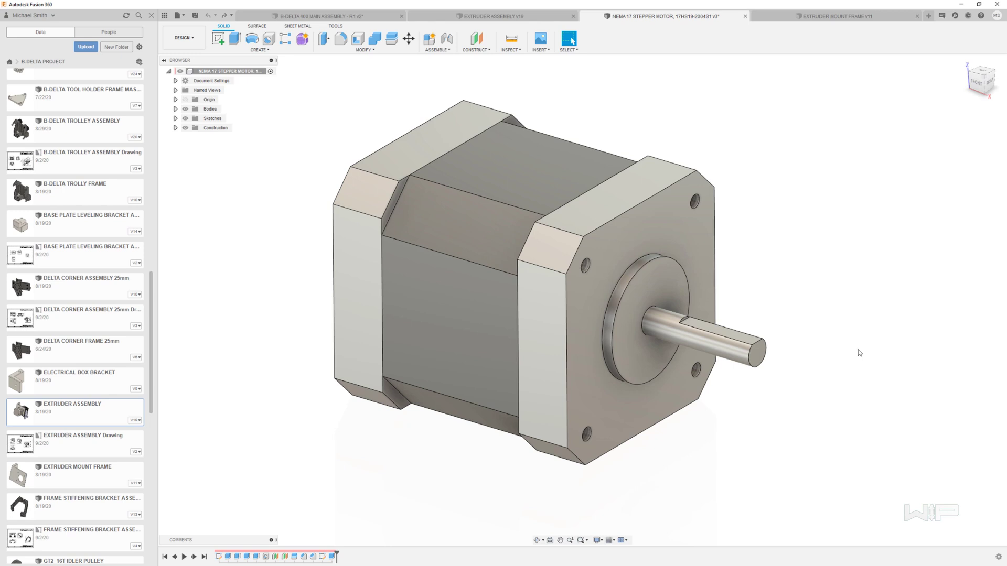
middle_click_drag(840, 321, 837, 320, "shift")
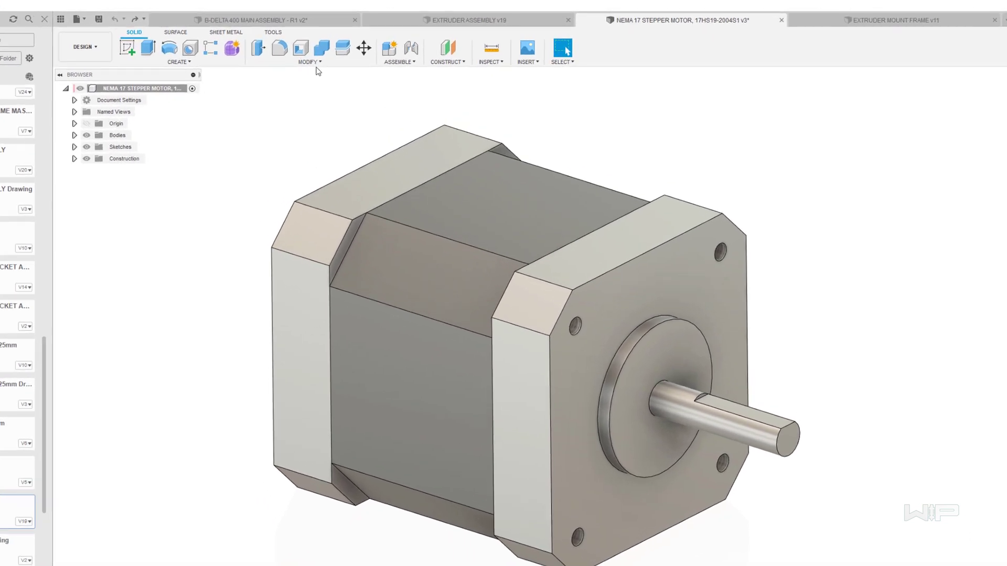
left_click(365, 49)
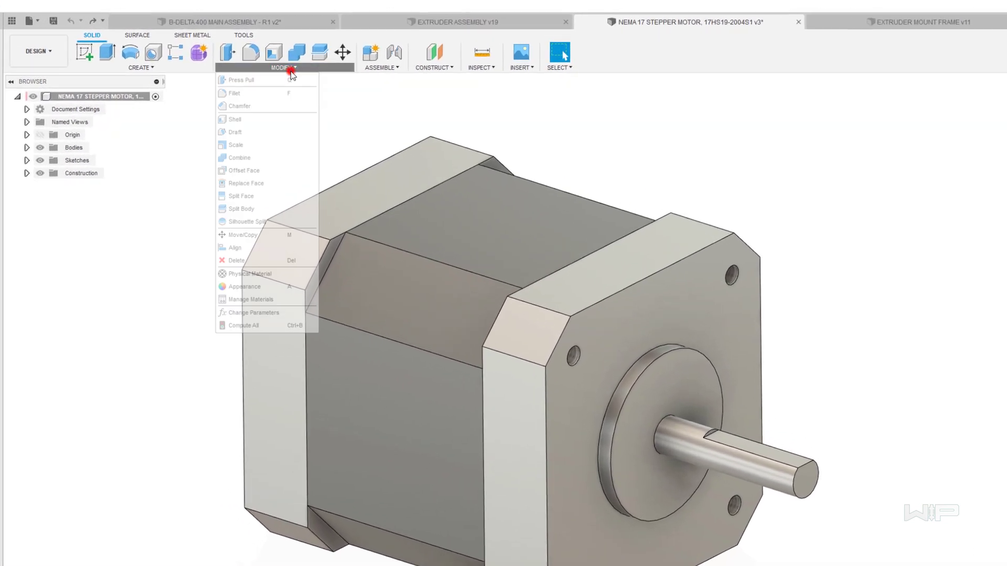
left_click(260, 313)
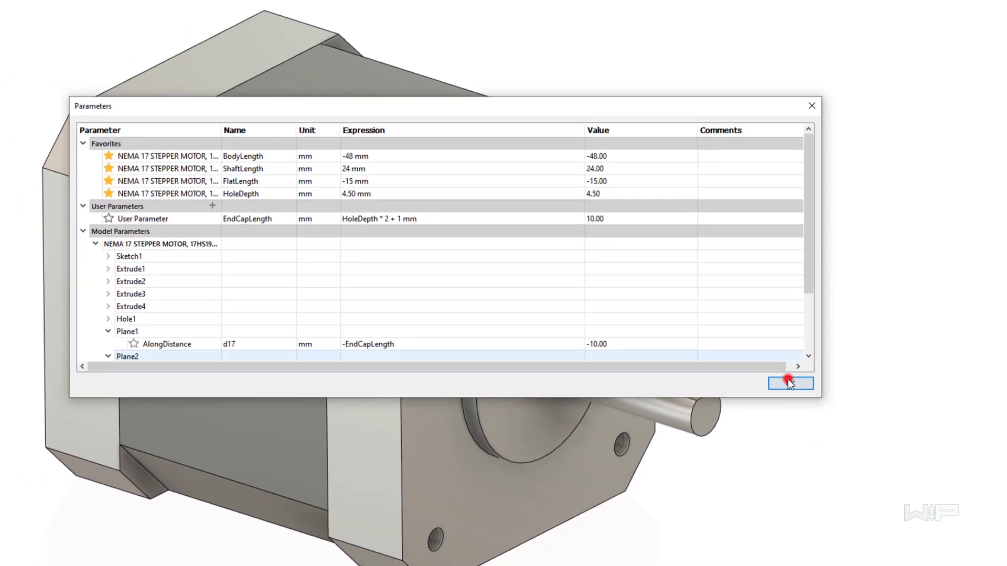
left_click(488, 159)
type("-24")
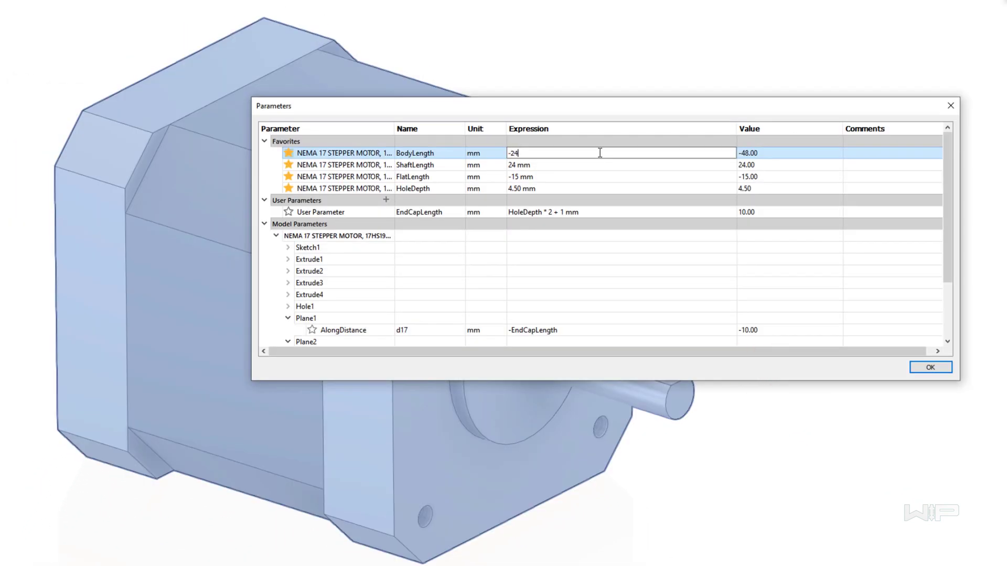
key("Return")
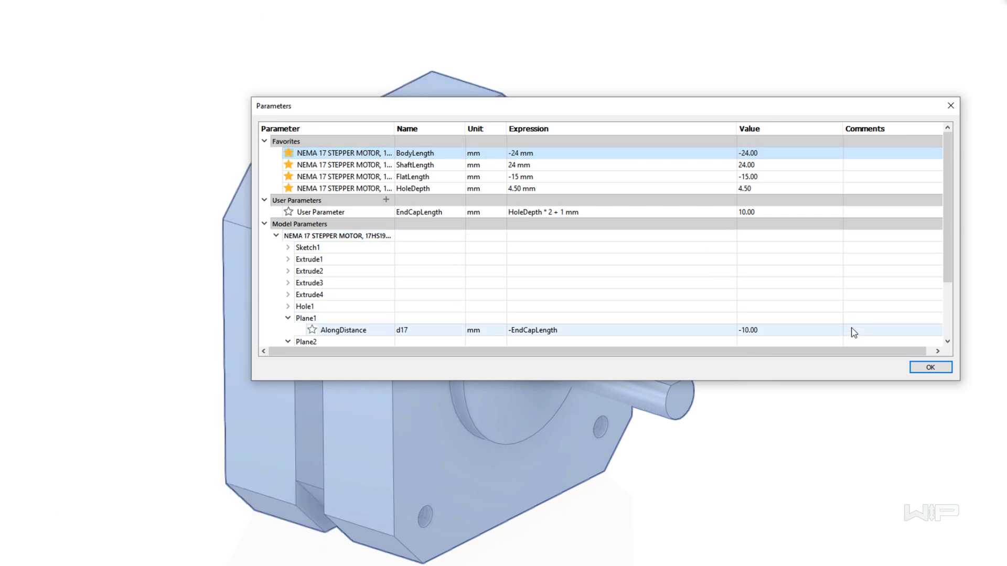
left_click(928, 369)
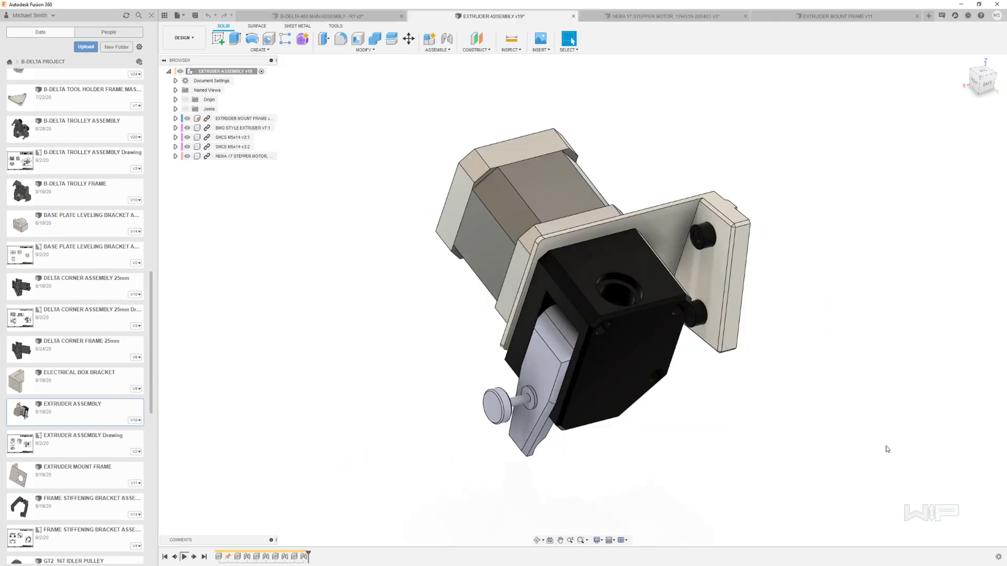
left_click(184, 556)
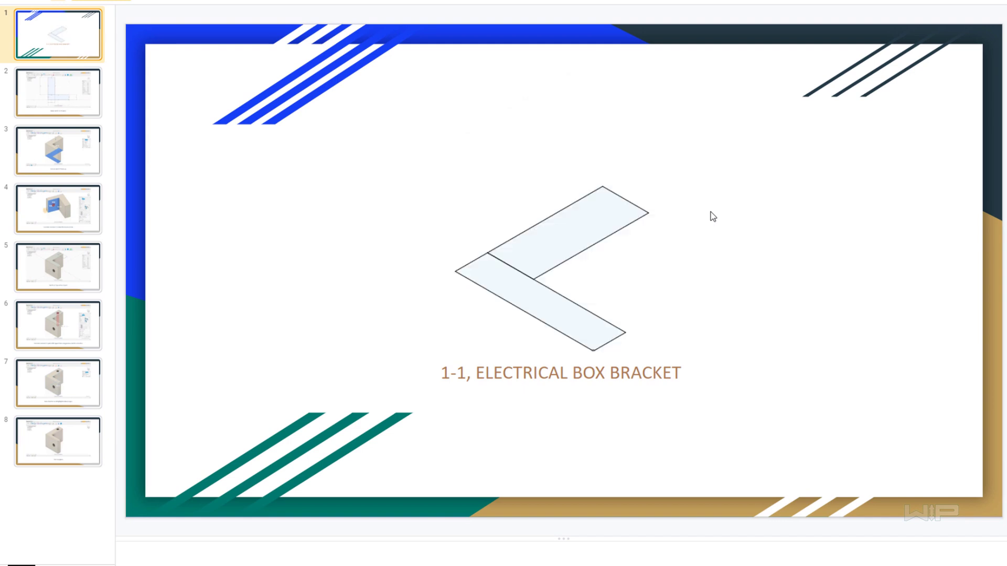
Step: Show slide 2, about making a sketch on the XY plane
left_click(71, 93)
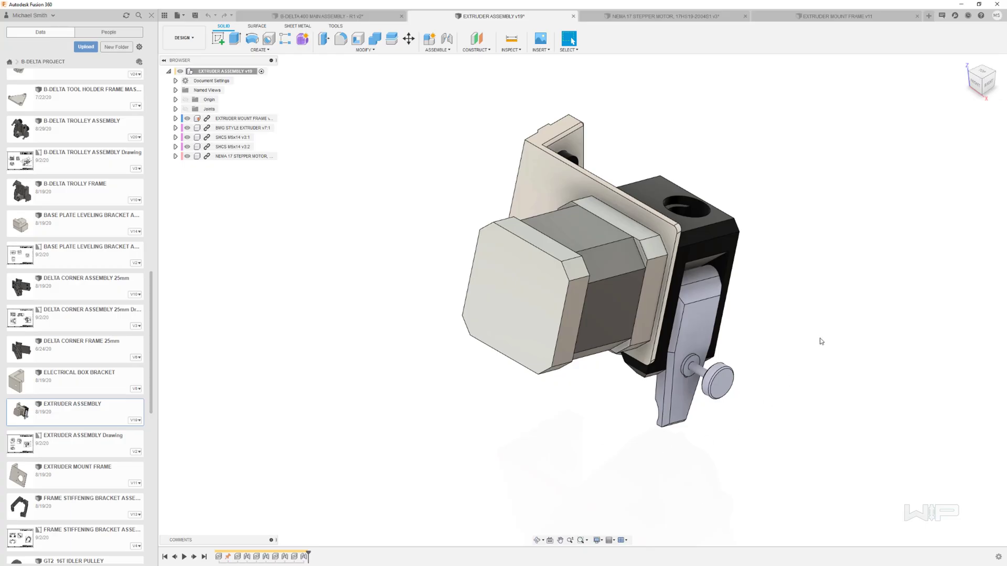
Step: Orbit the extruder assembly to view its side and back, then show B-DELTA 400 MAIN ASSEMBLY
middle_click_drag(808, 364, 758, 359, "shift")
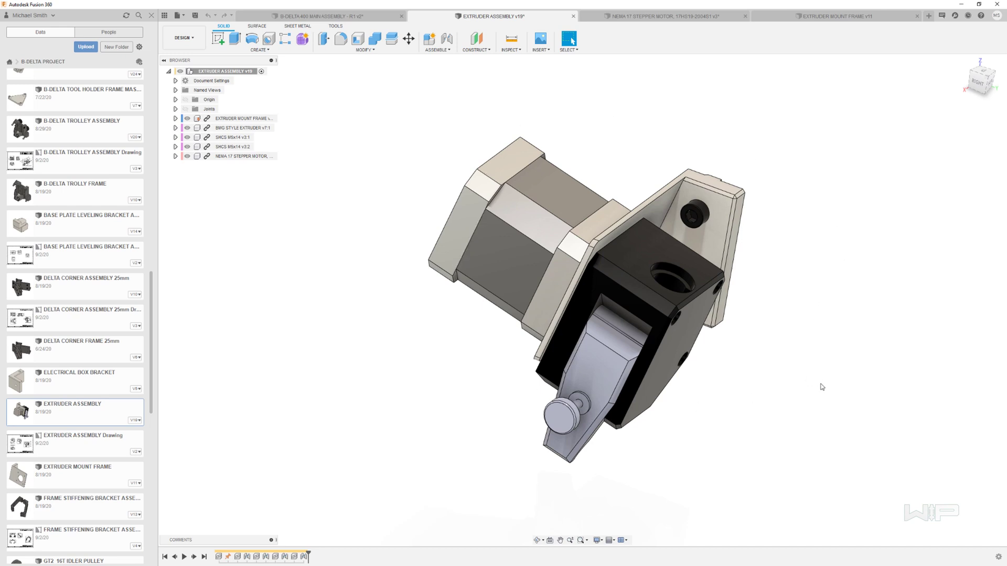
mouse_move(822, 387)
middle_mouse_down("shift")
mouse_move(813, 376)
mouse_move(789, 380)
mouse_move(804, 383)
middle_mouse_up("shift")
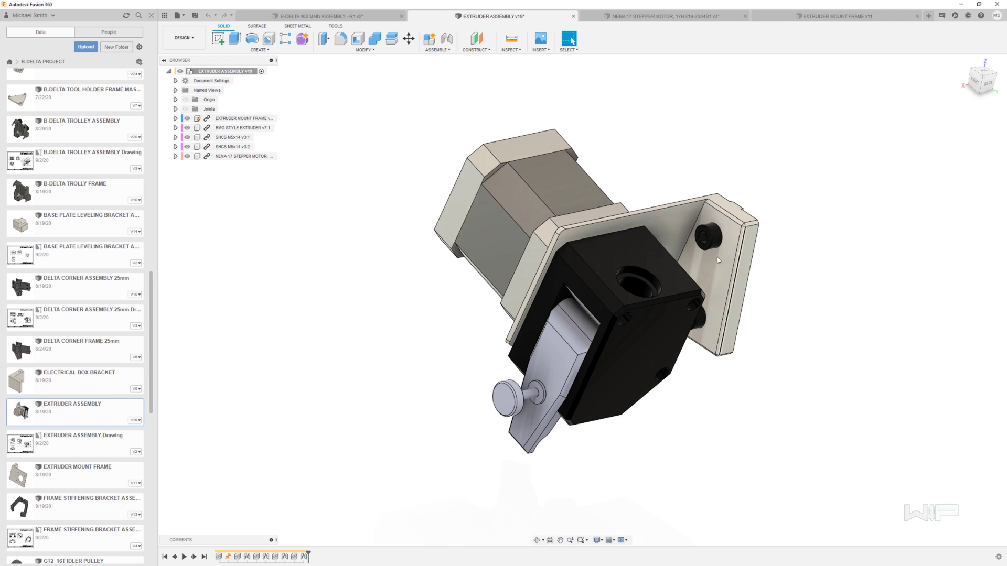
left_click(366, 18)
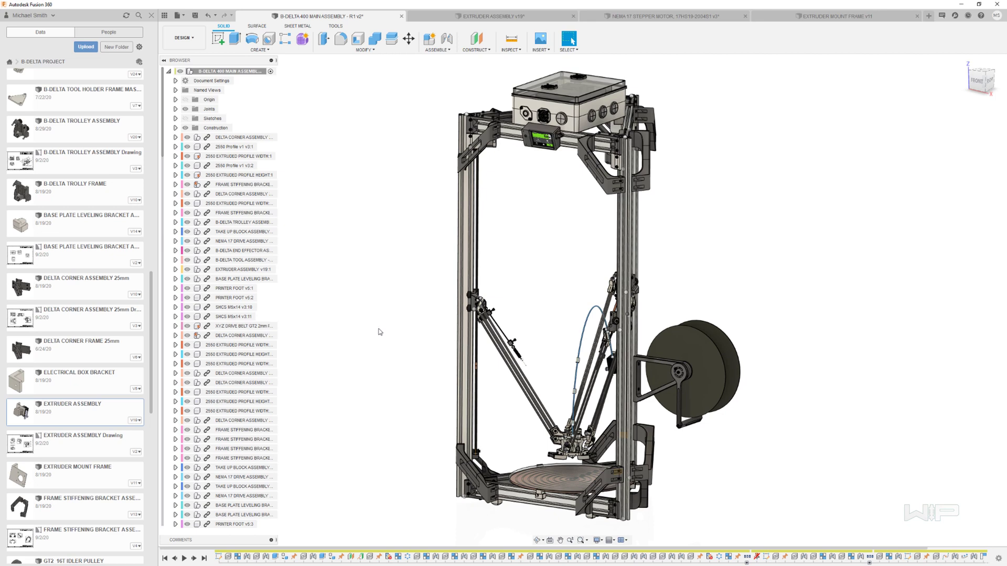
Step: Rotate the printer, return to the extruder assembly with Ctrl+Tab, and list all projects
middle_click_drag(380, 331, 462, 113, "shift")
left_click(501, 16)
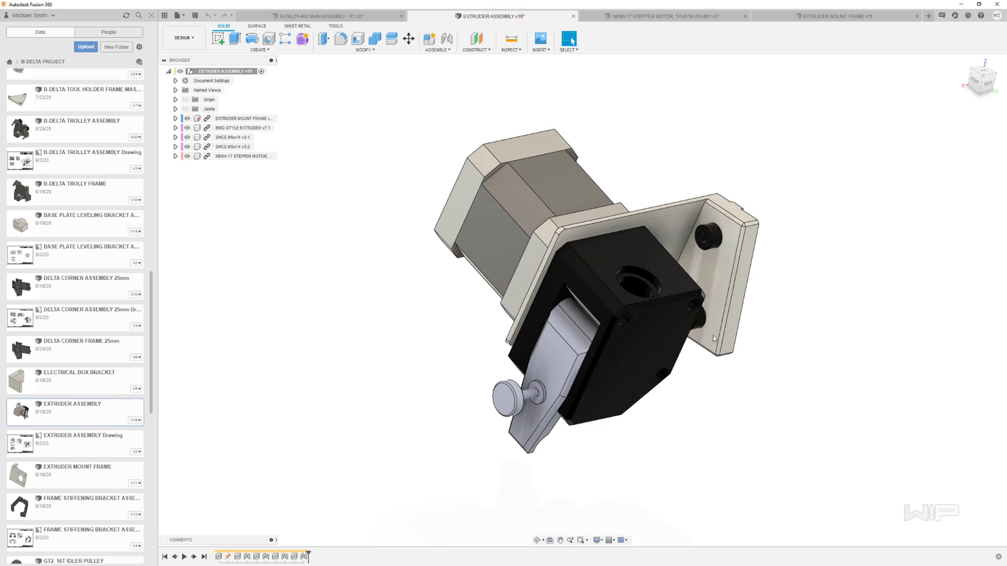
left_click(366, 17)
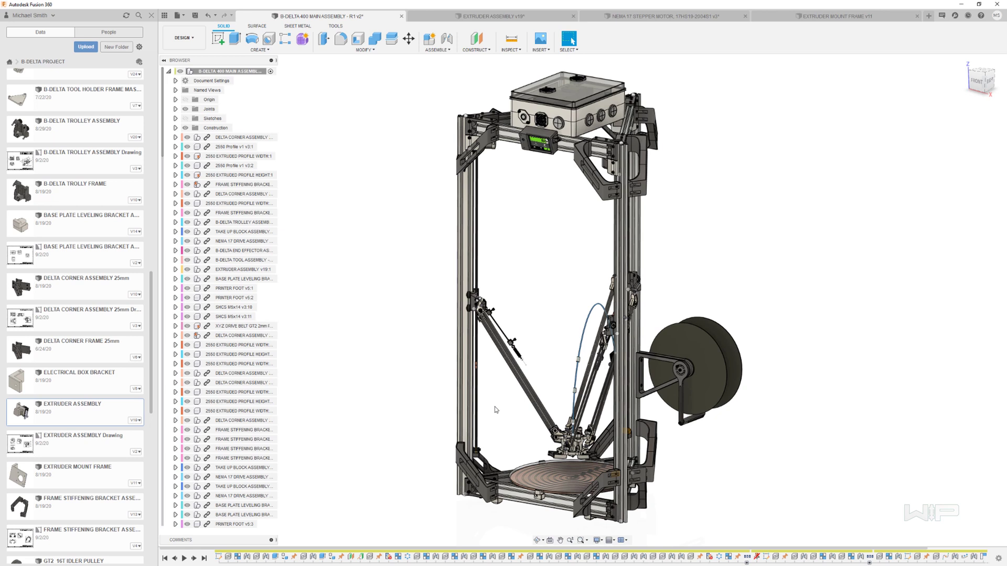
key("ctrl+Tab")
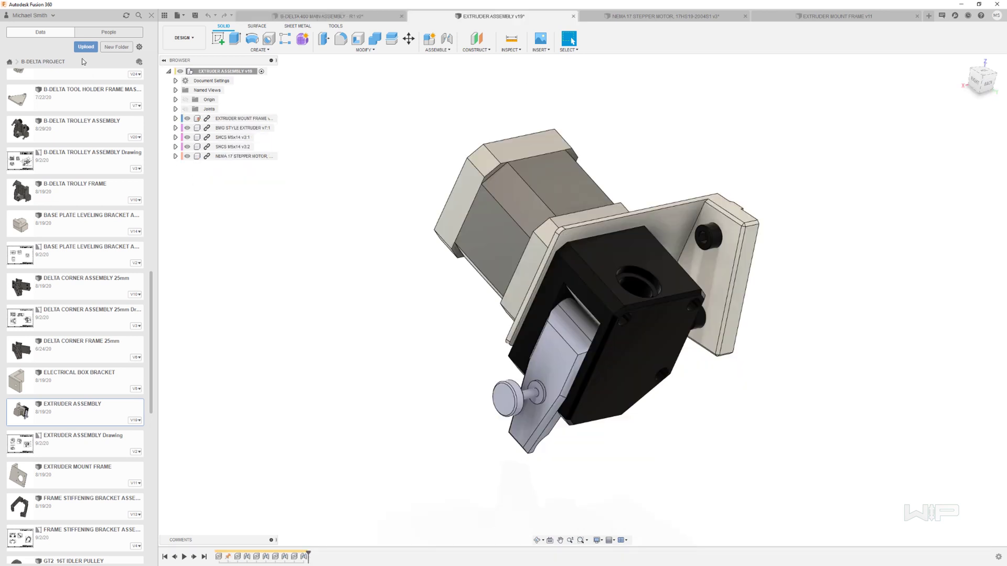
left_click(11, 63)
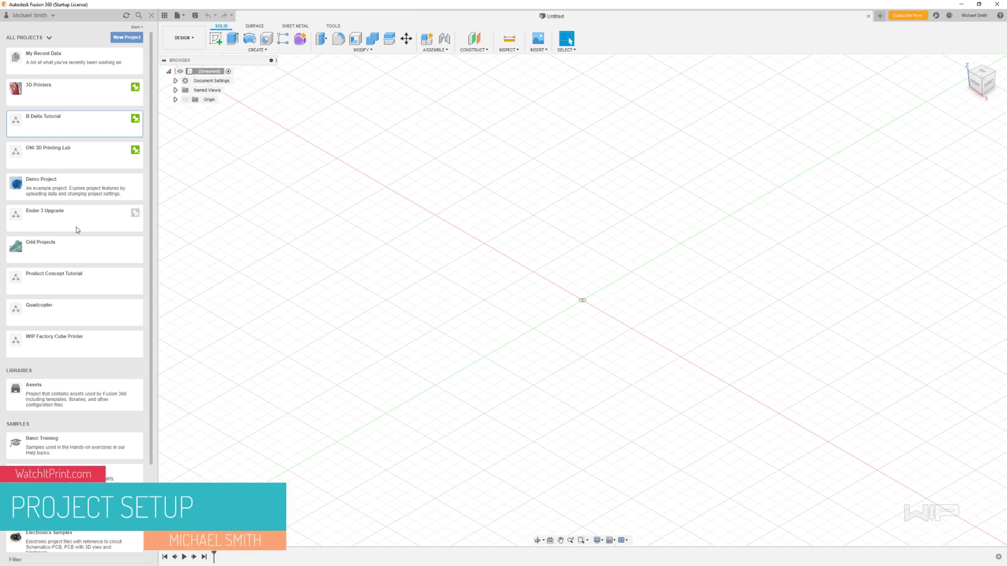
Step: Create a new project from the projects list, accepting its default name
left_click(164, 15)
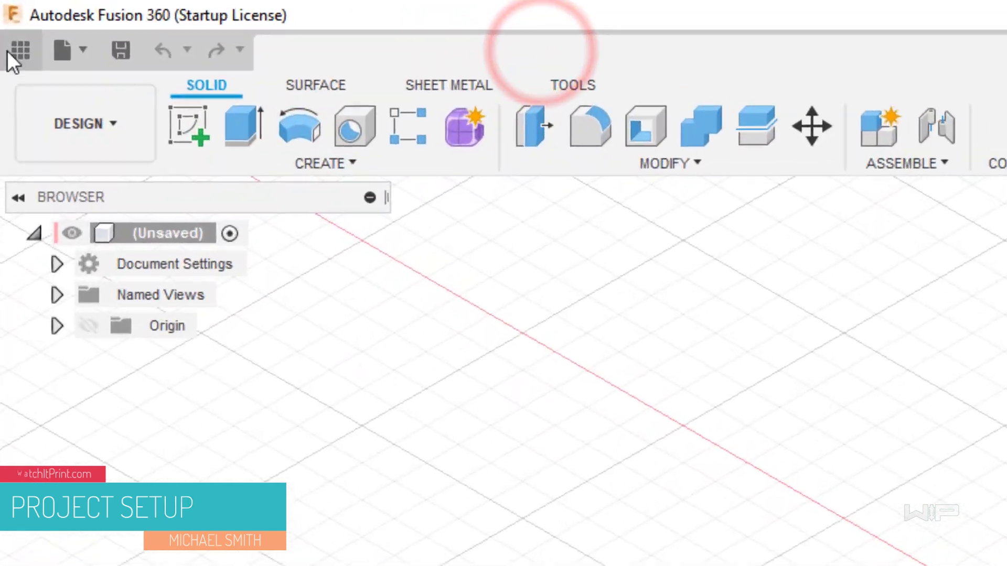
left_click(17, 55)
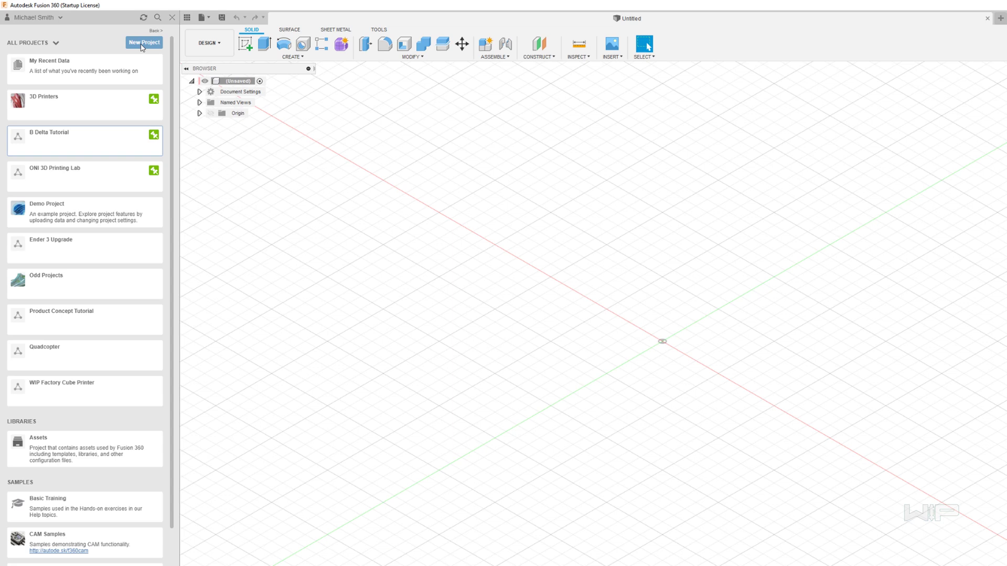
left_click(367, 111)
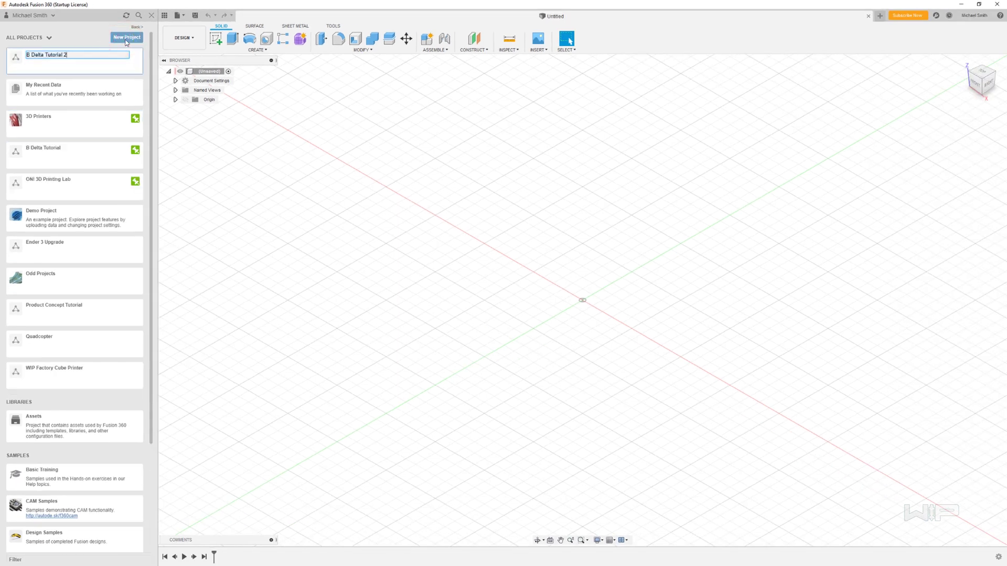
key("Return")
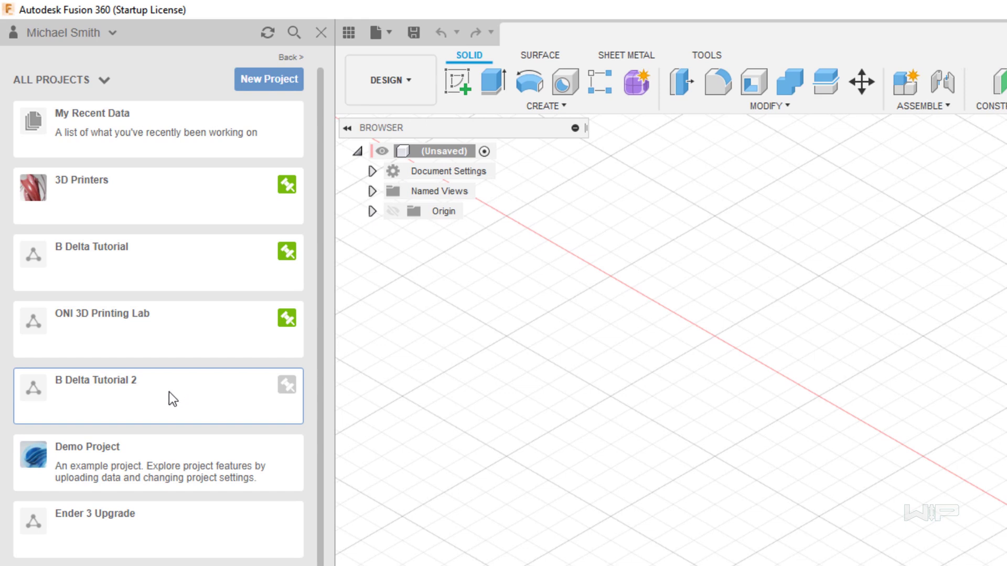
Step: Pin B Delta Tutorial 2, filter the list to pinned projects, and open it
left_click(287, 388)
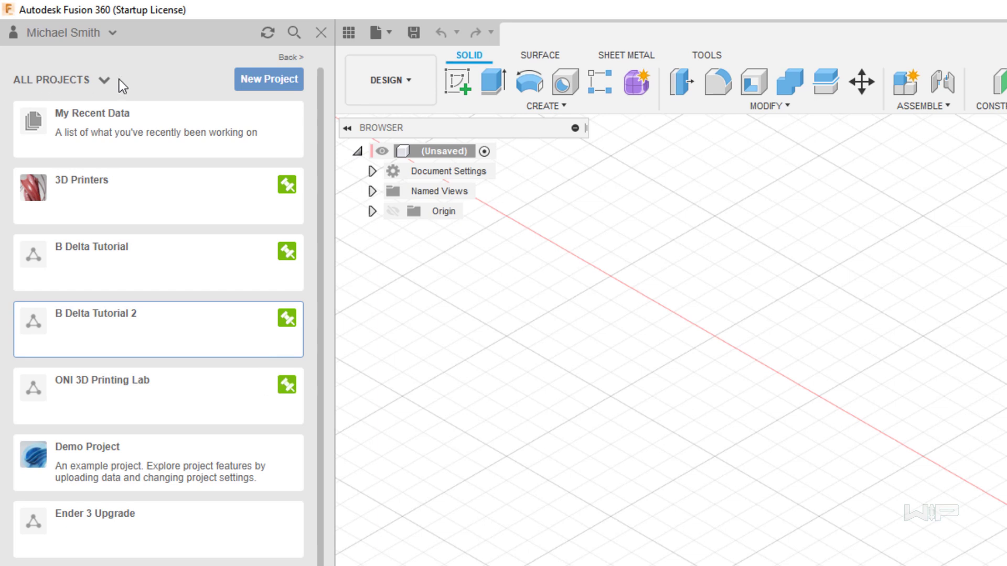
left_click(106, 80)
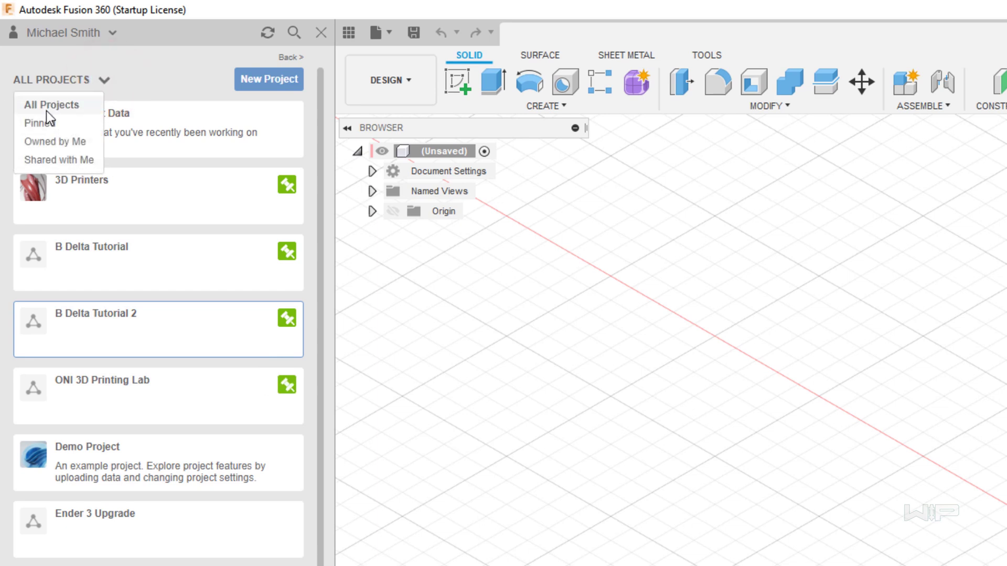
left_click(46, 126)
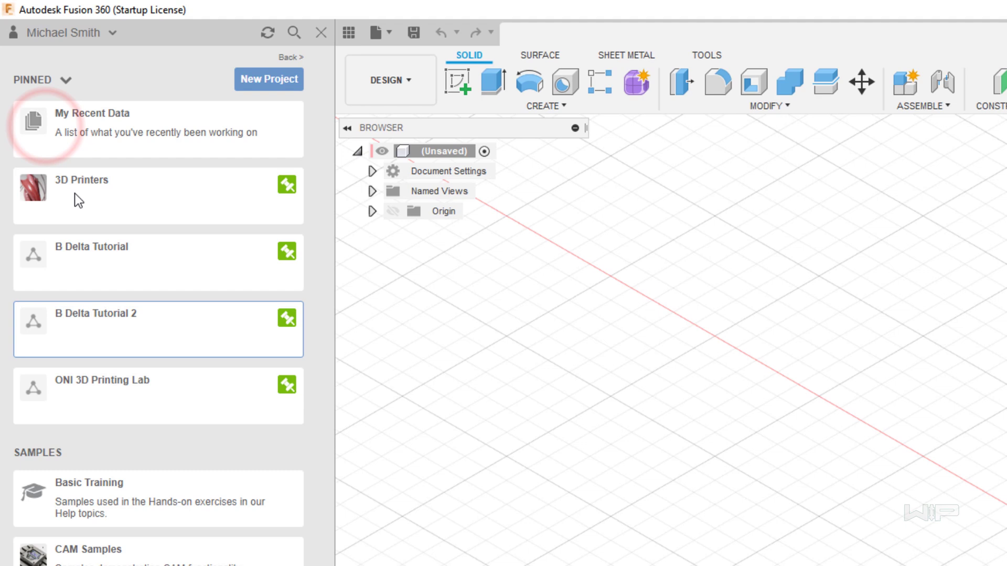
left_click(115, 329)
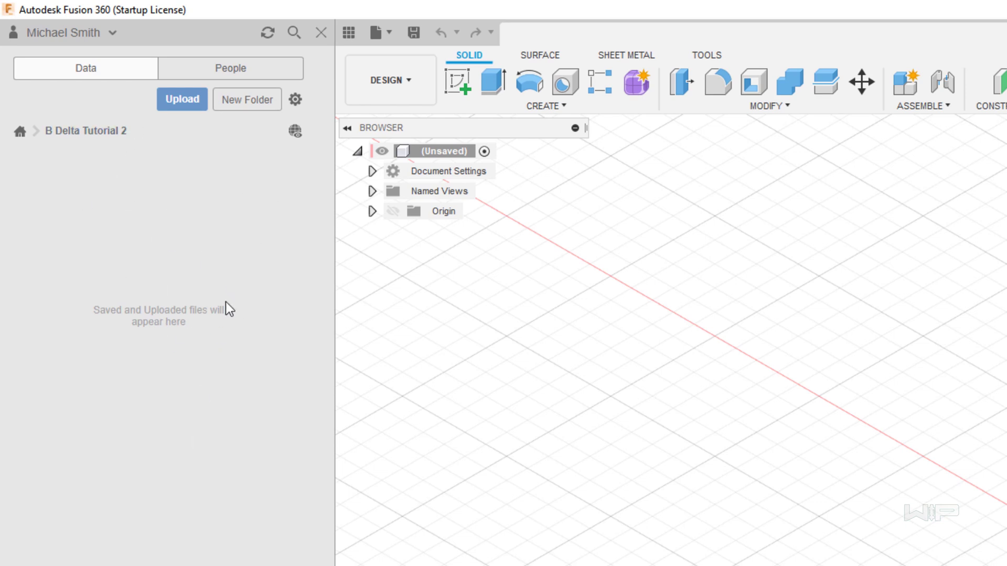
Step: Create a new folder named Purchase Parts
left_click(244, 100)
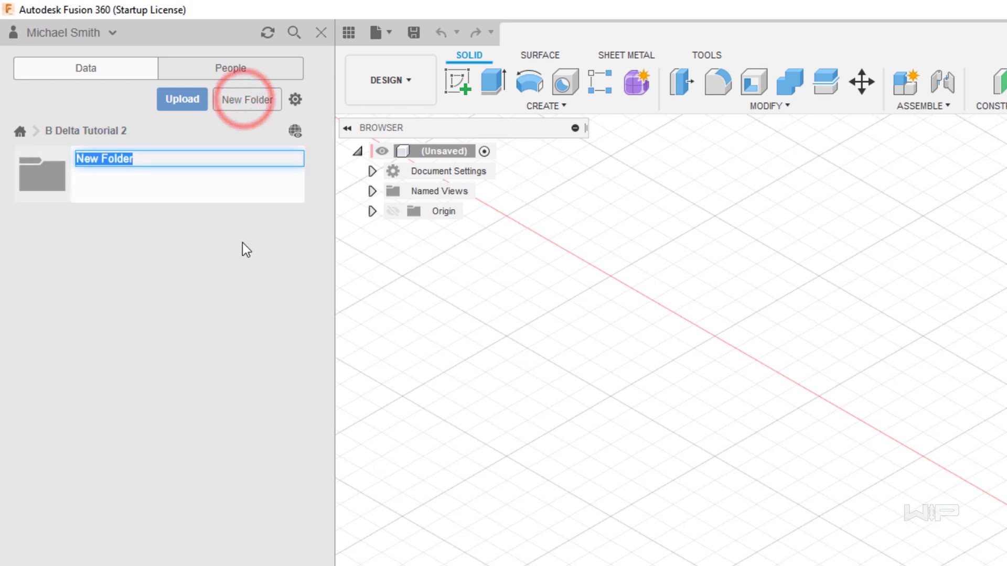
type("Purchase Parts")
key("Return")
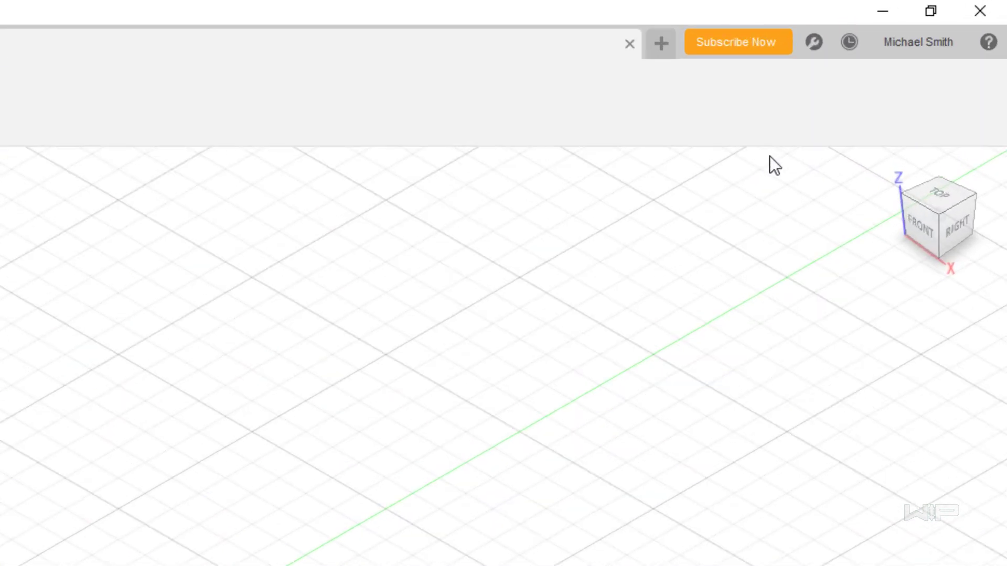
Step: In Preferences, set pan/zoom/orbit shortcuts to Solidworks and orbit type to Constrained Orbit
left_click(845, 86)
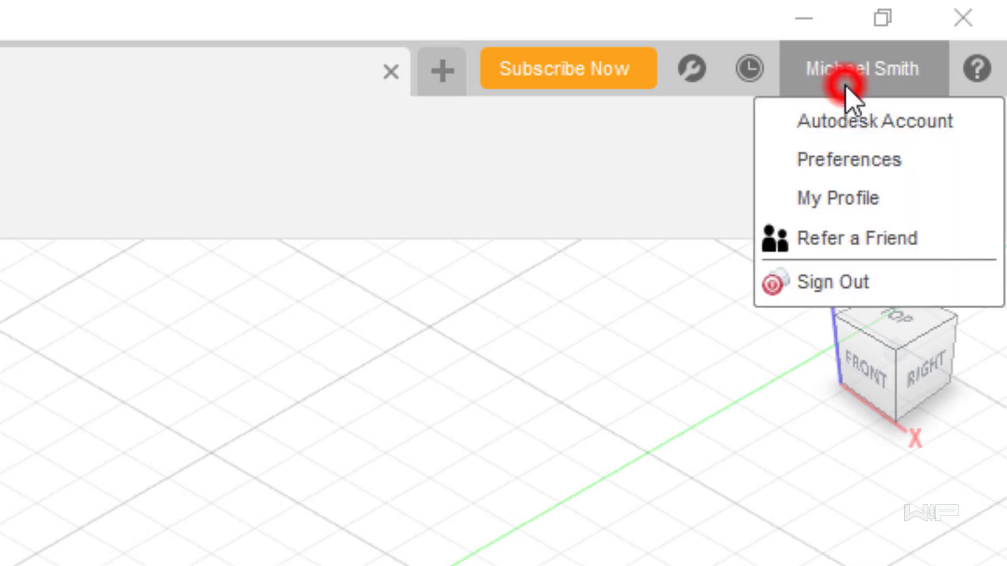
left_click(849, 159)
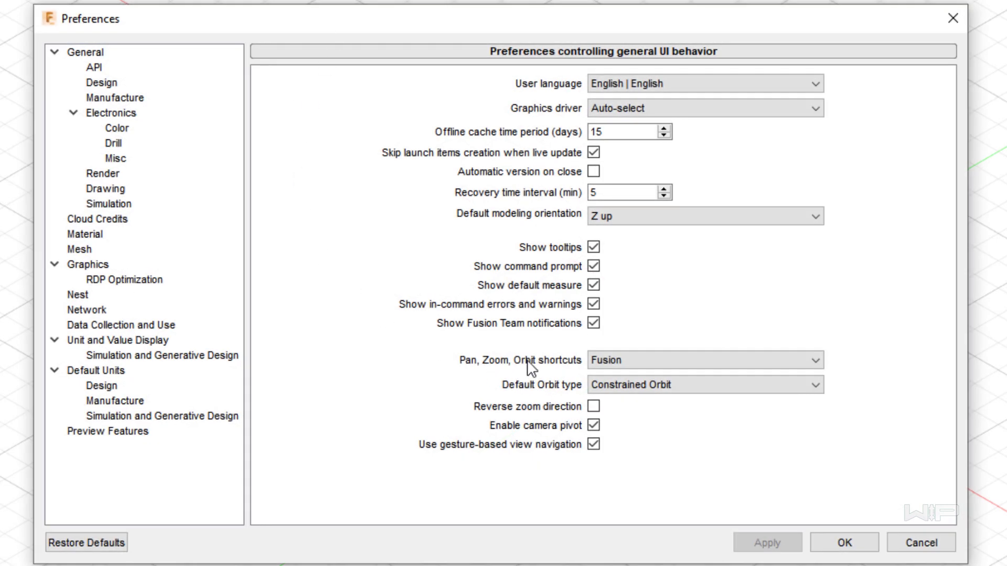
left_click(596, 362)
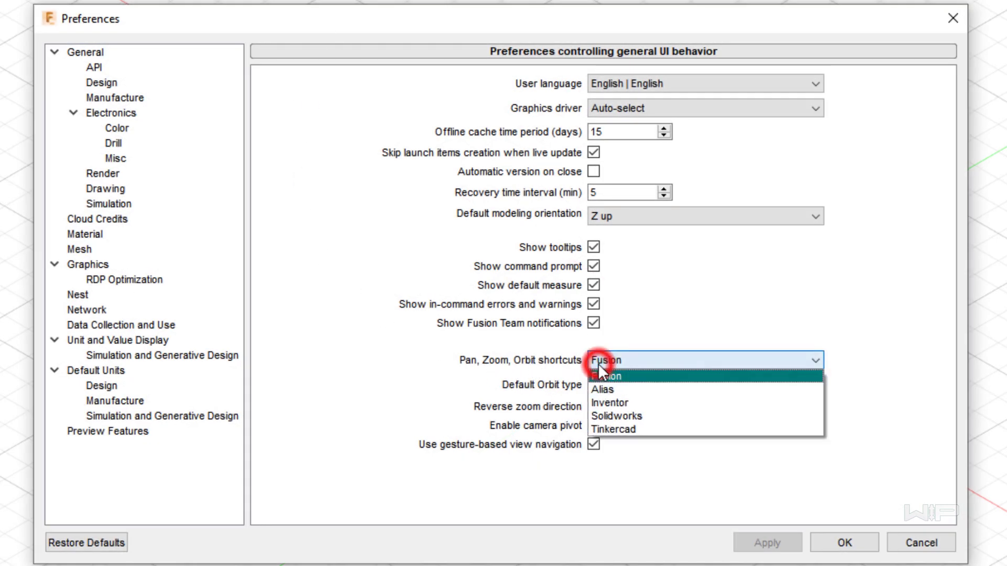
left_click(656, 417)
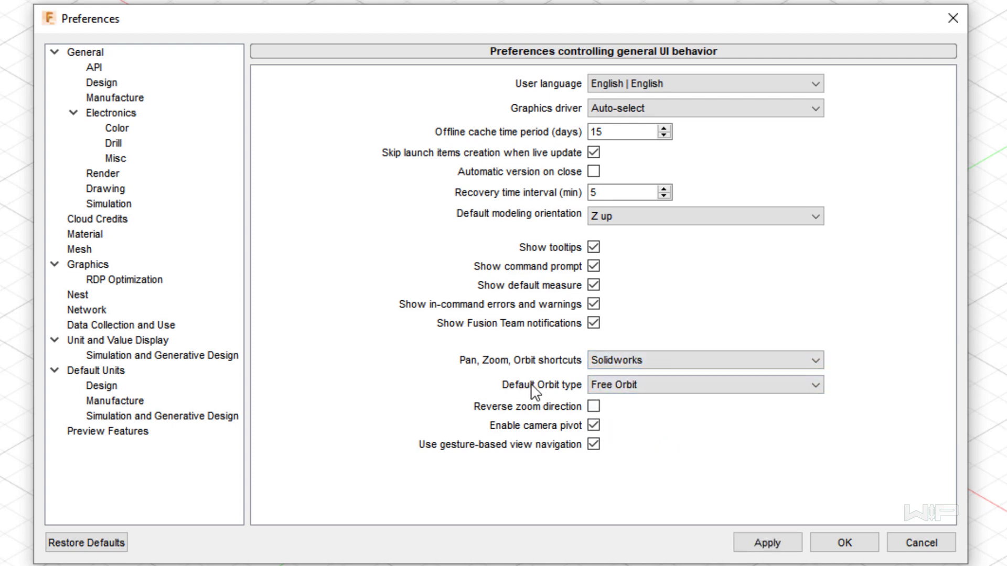
left_click(609, 388)
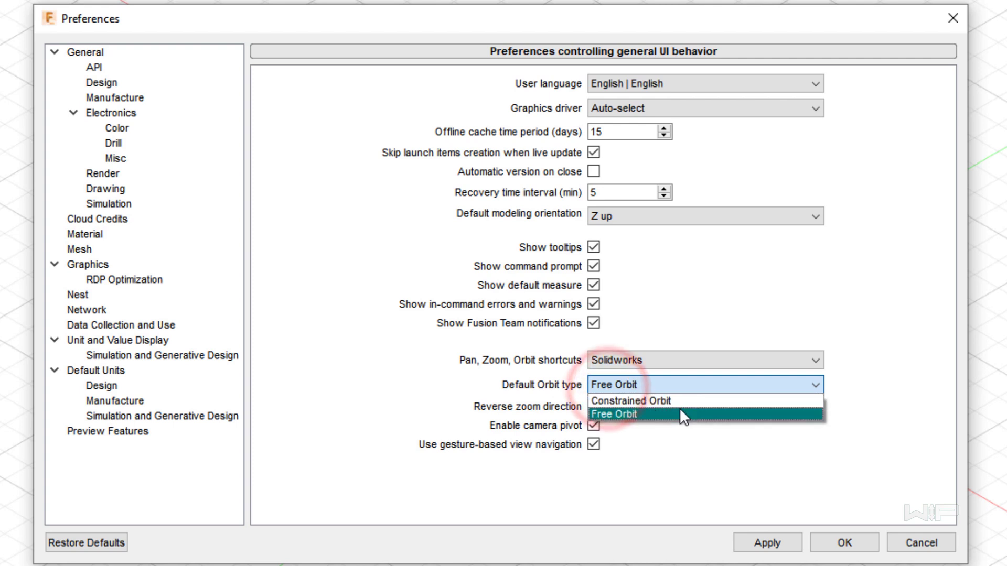
left_click(679, 402)
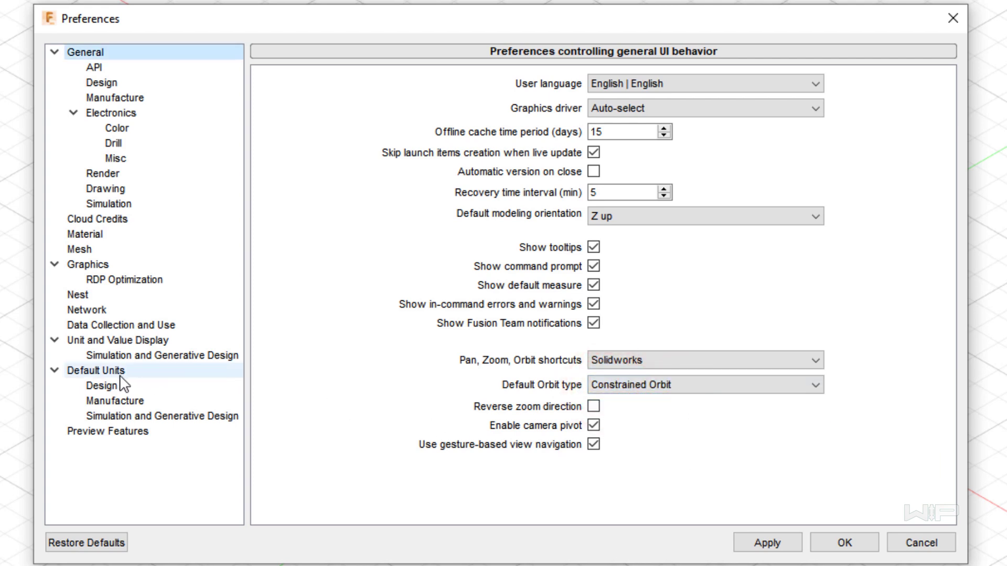
Step: Keep mm as the default design unit and apply the preferences
left_click(105, 385)
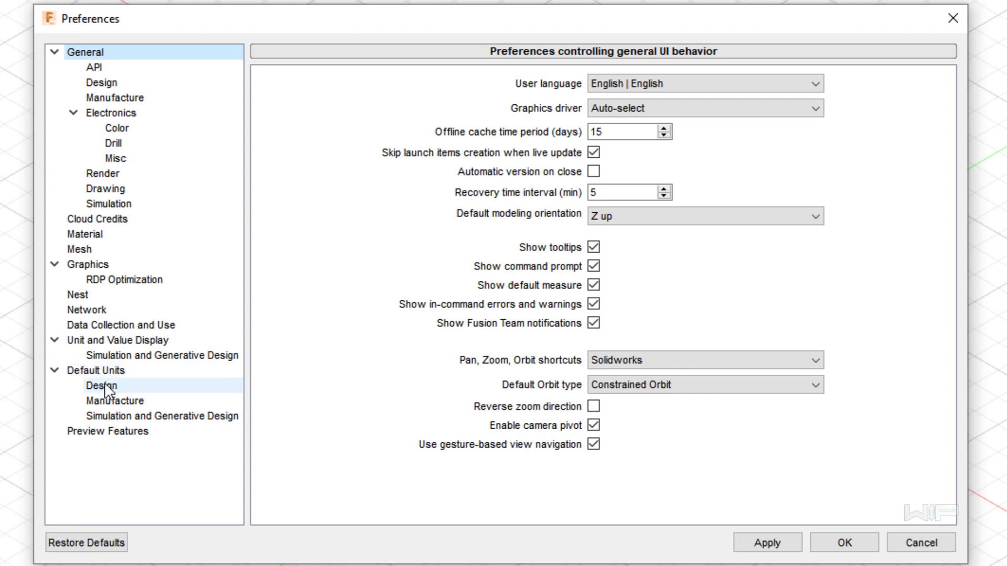
left_click(581, 84)
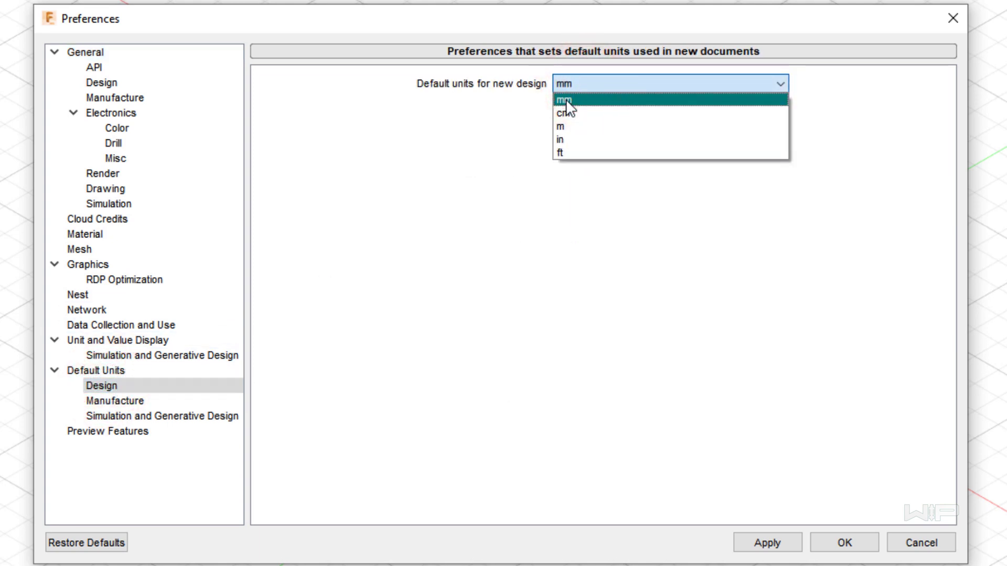
left_click(565, 99)
left_click(838, 544)
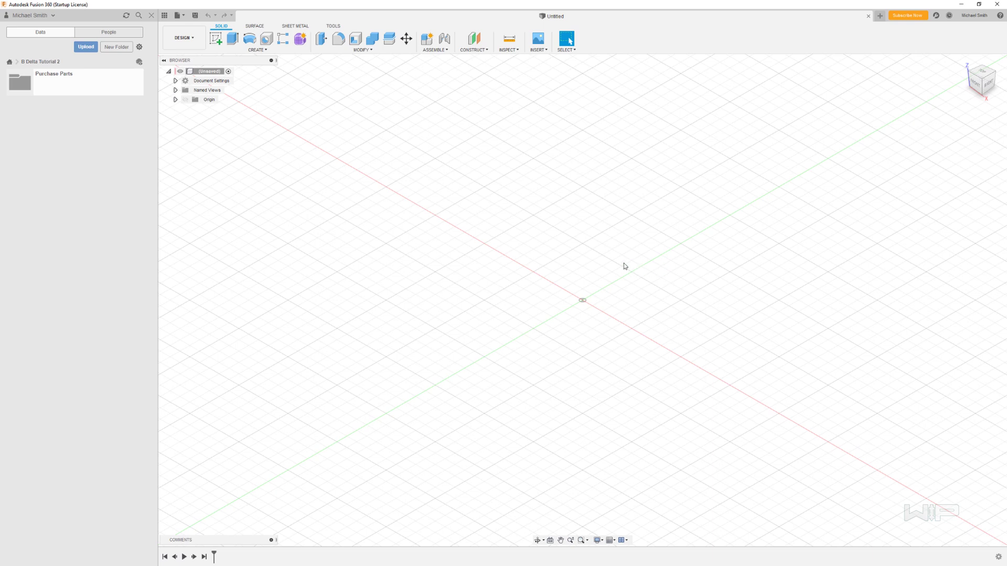
Step: Save the design as Part 1 in B Delta Tutorial 2, then browse B Delta Tutorial's Purchase Parts folder
left_click(196, 15)
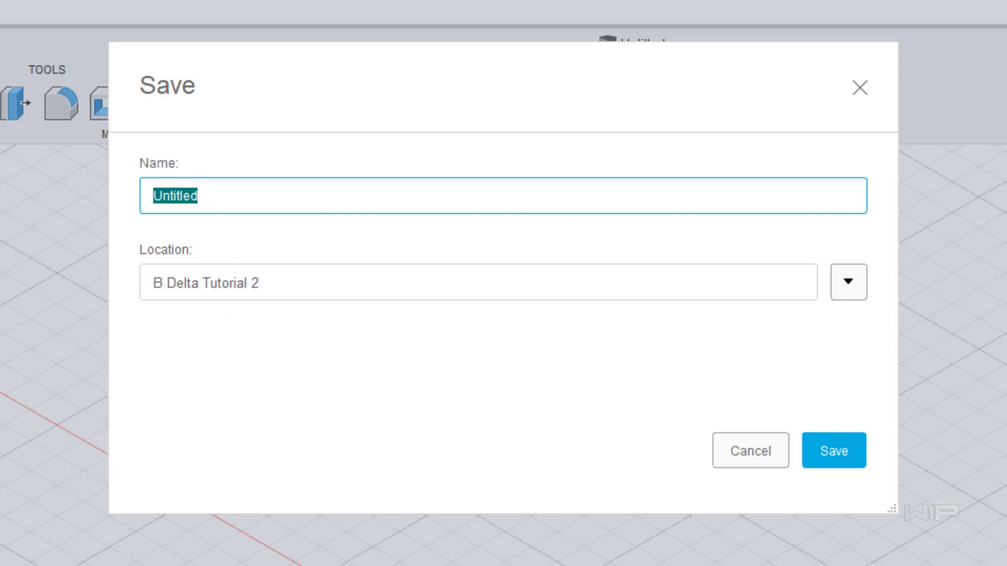
left_click(834, 451)
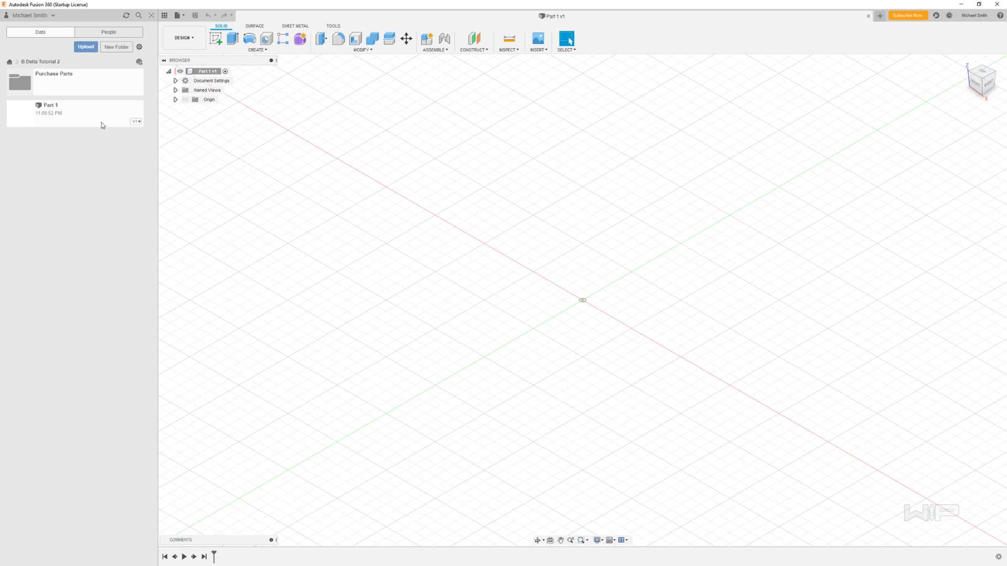
left_click(10, 62)
left_click(48, 129)
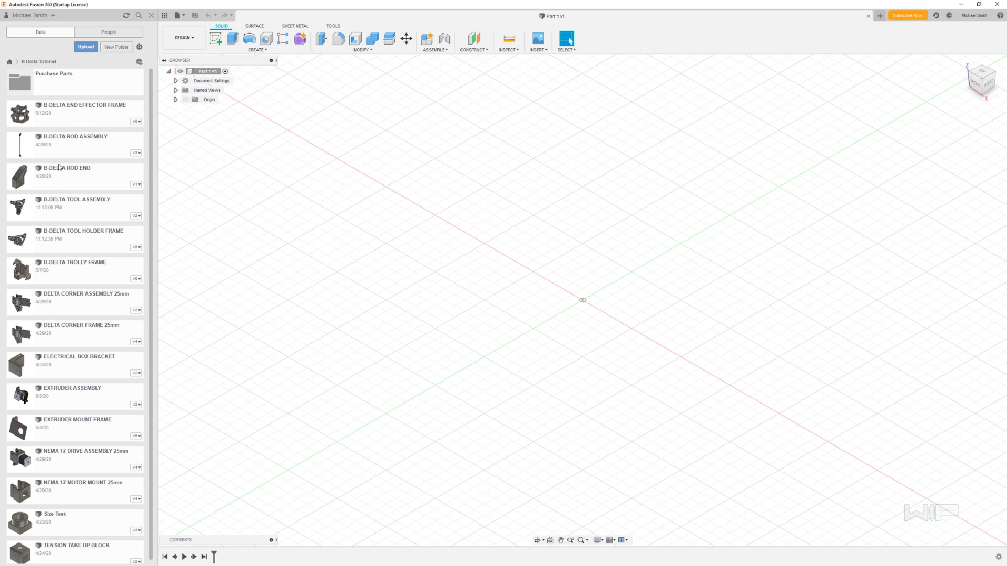
left_click(61, 79)
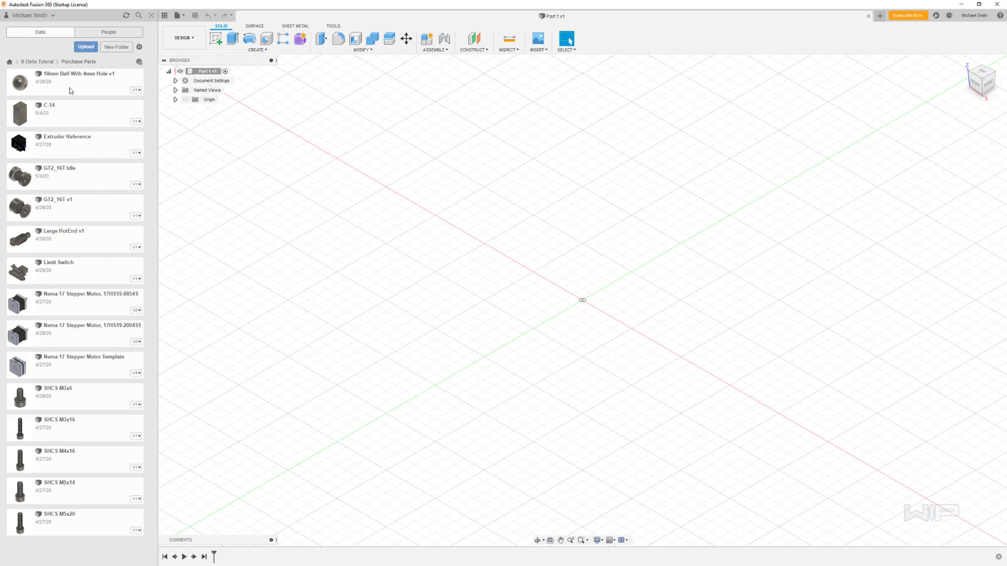
left_click(49, 63)
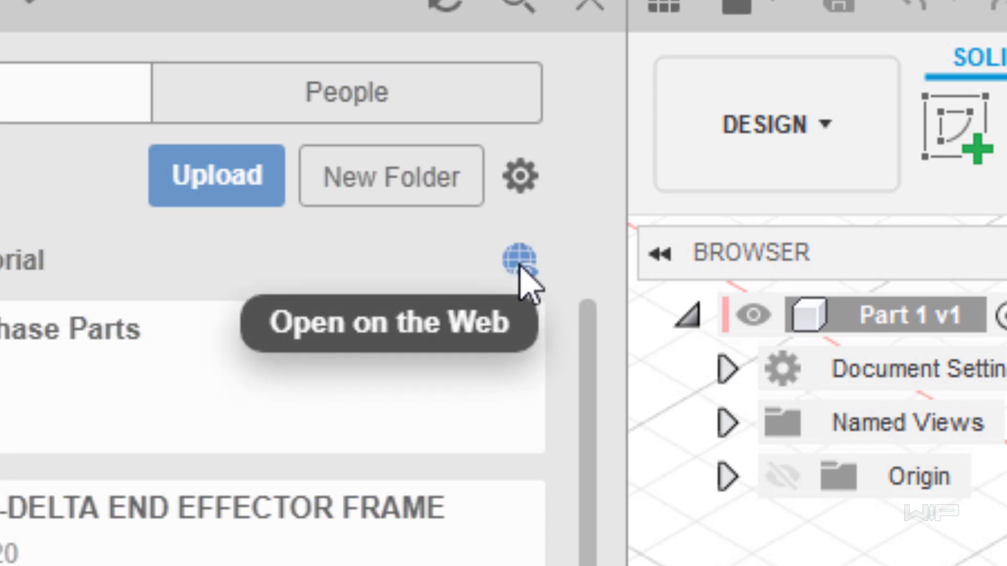
Step: Open B-DELTA ROD END on the web and review its versions, usage and drawings
left_click(520, 263)
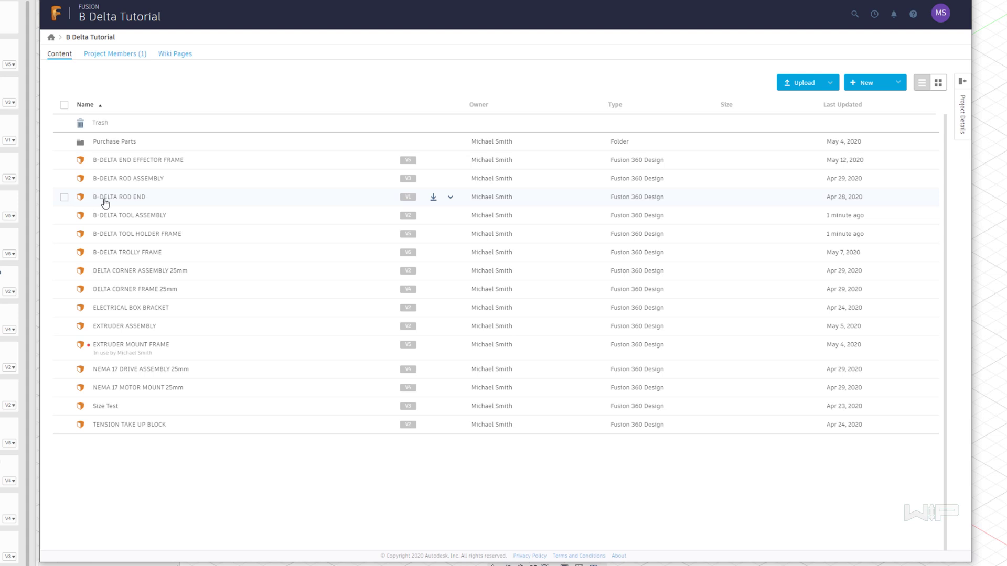
left_click(128, 197)
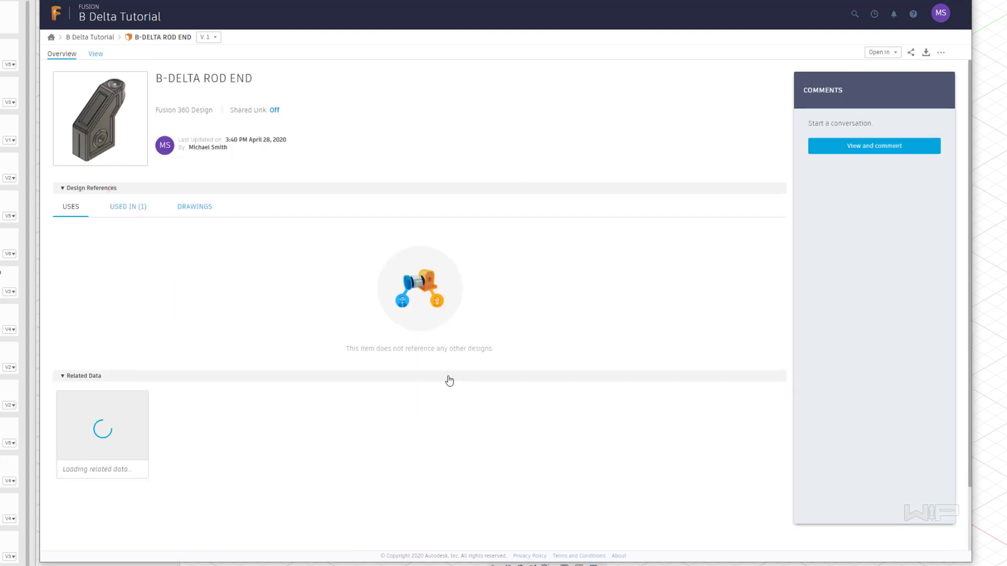
left_click(216, 38)
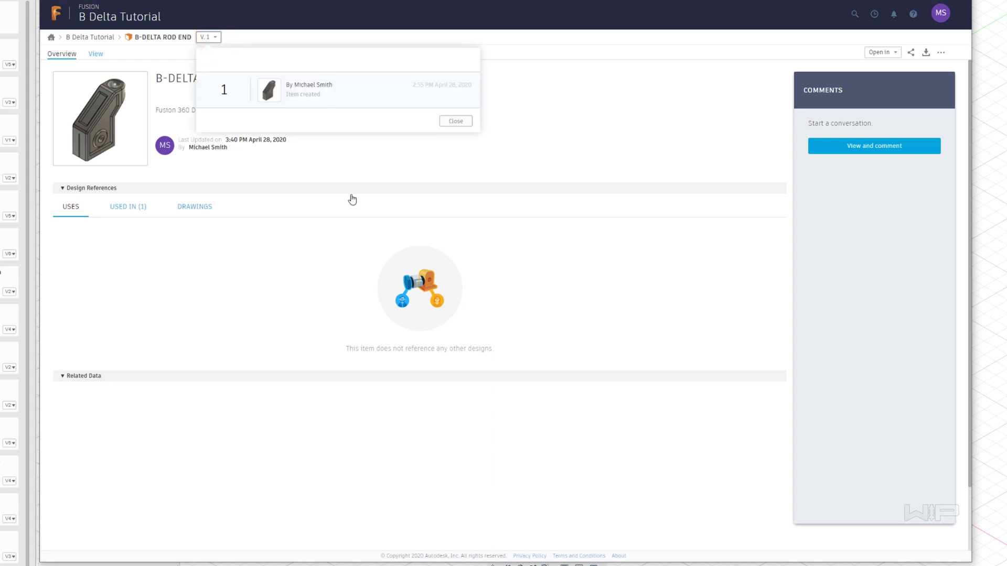
left_click(372, 173)
left_click(126, 206)
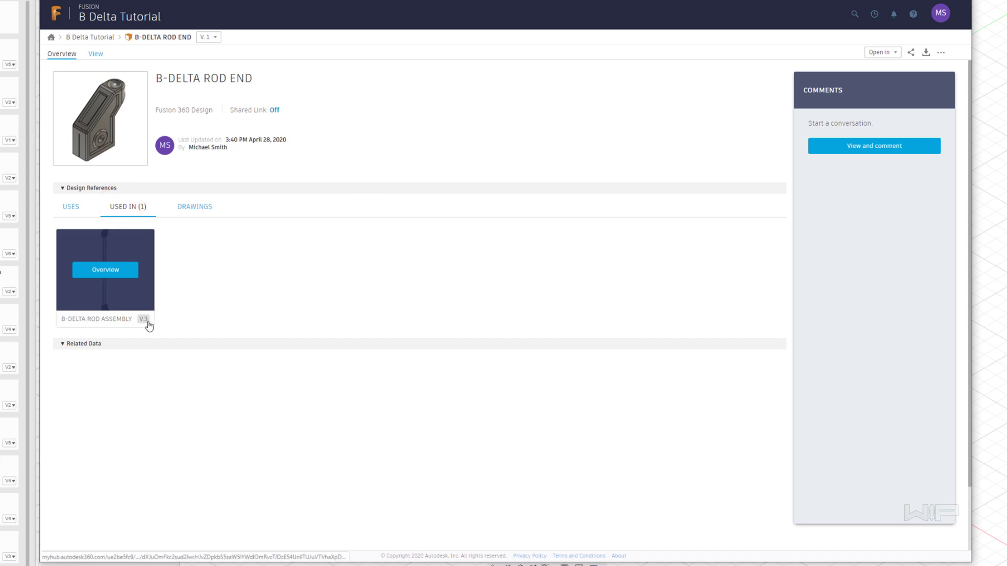
left_click(214, 212)
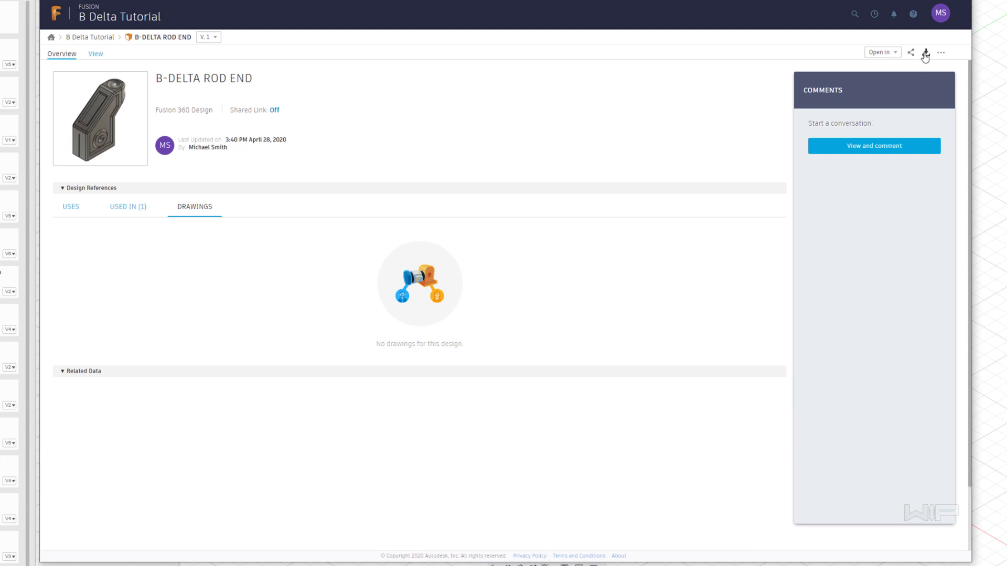
Step: Open the design in the Fusion 360 desktop app, allowing the browser prompt
left_click(896, 52)
left_click(886, 69)
left_click(538, 36)
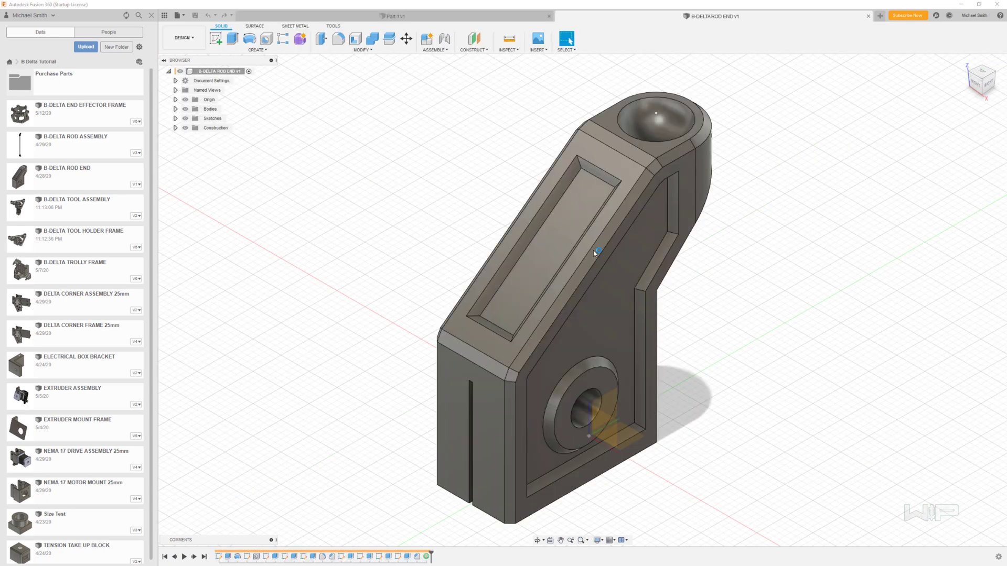
Step: Bring up the File > Open dialog and scroll through the available projects
left_click(180, 15)
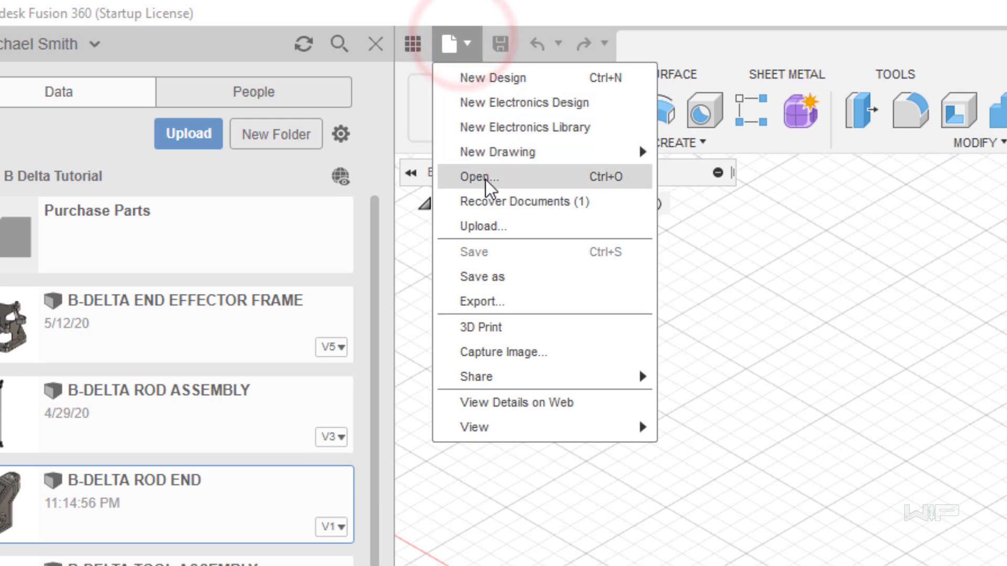
left_click(507, 169)
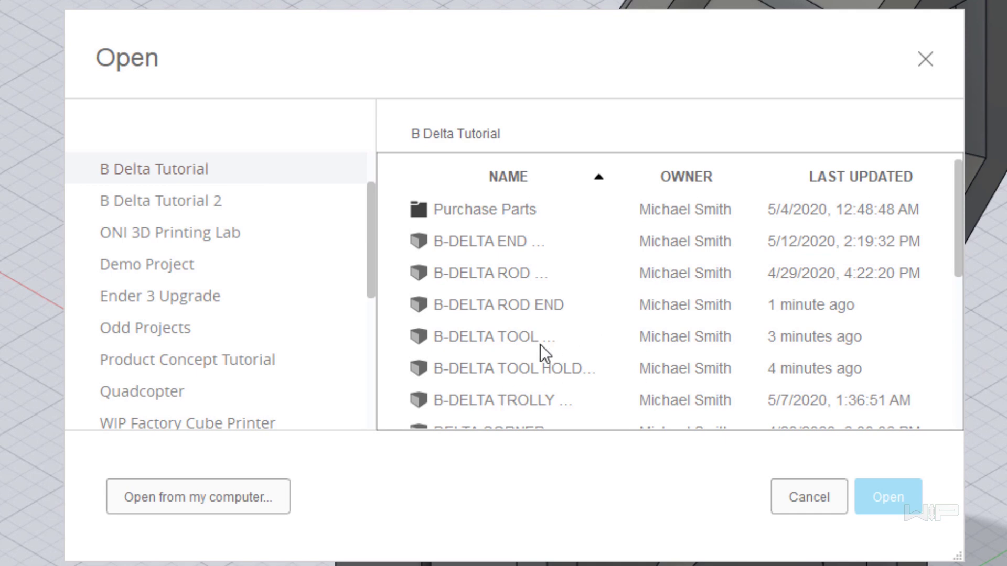
scroll(362, 308, "down", 1)
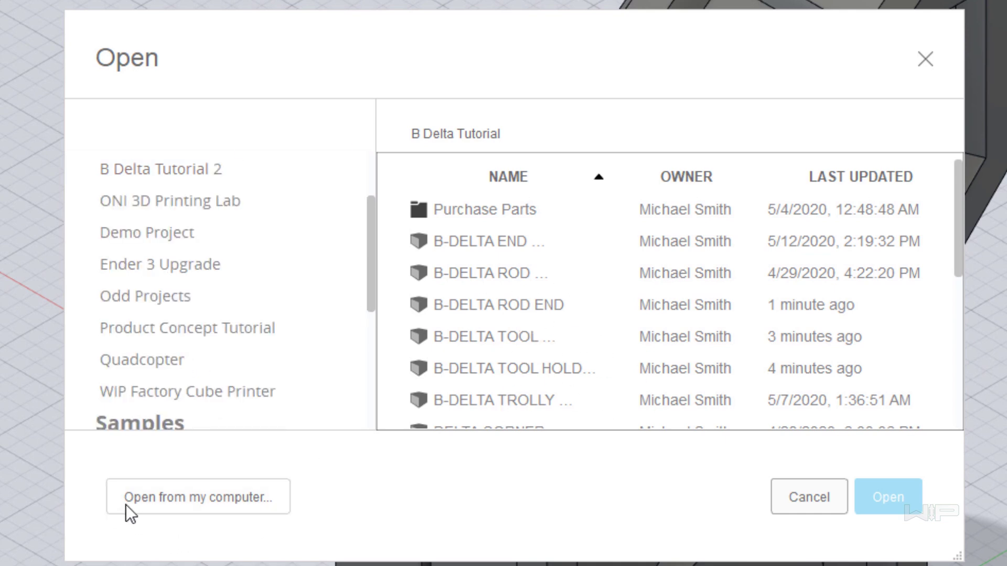